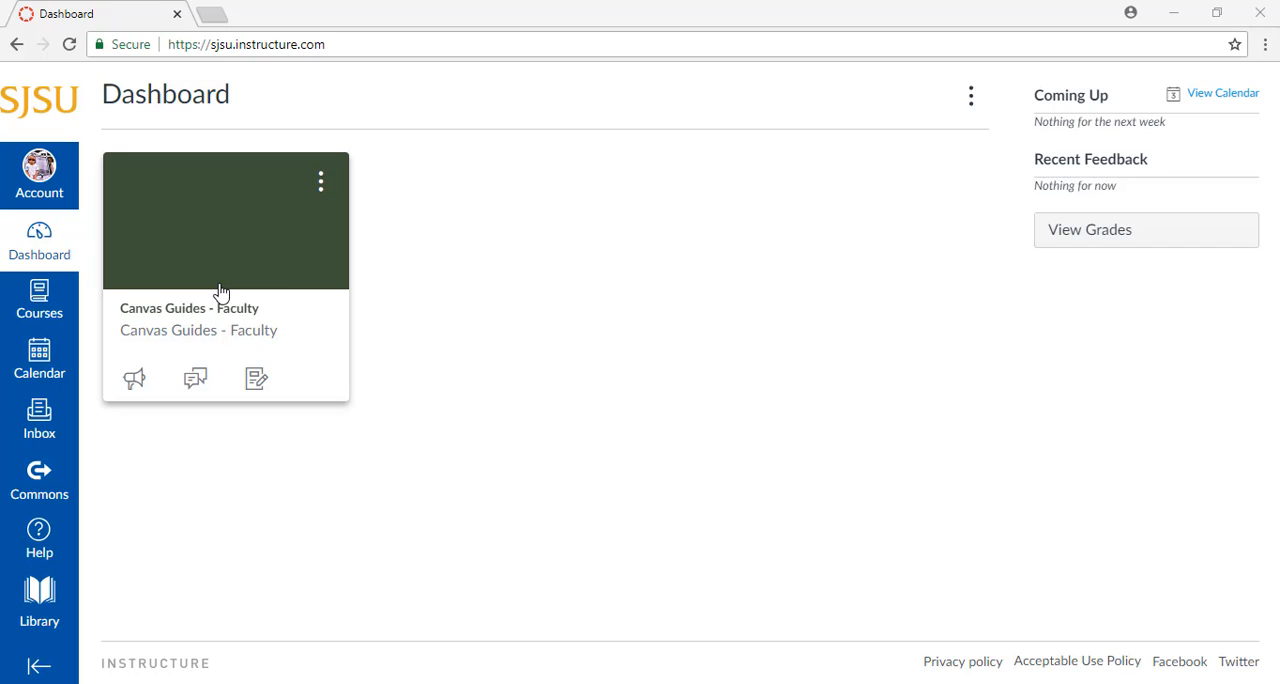
Open the Canvas Guides - Faculty course and start a new announcement
left_click(57, 318)
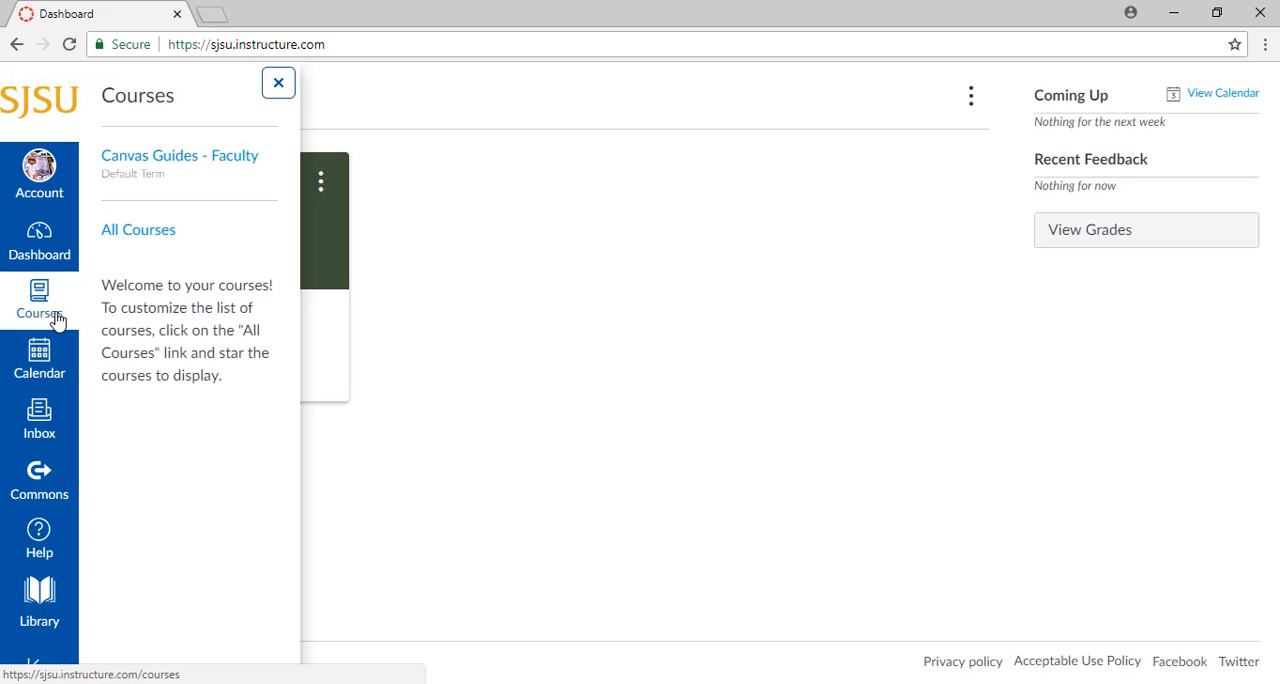
left_click(216, 161)
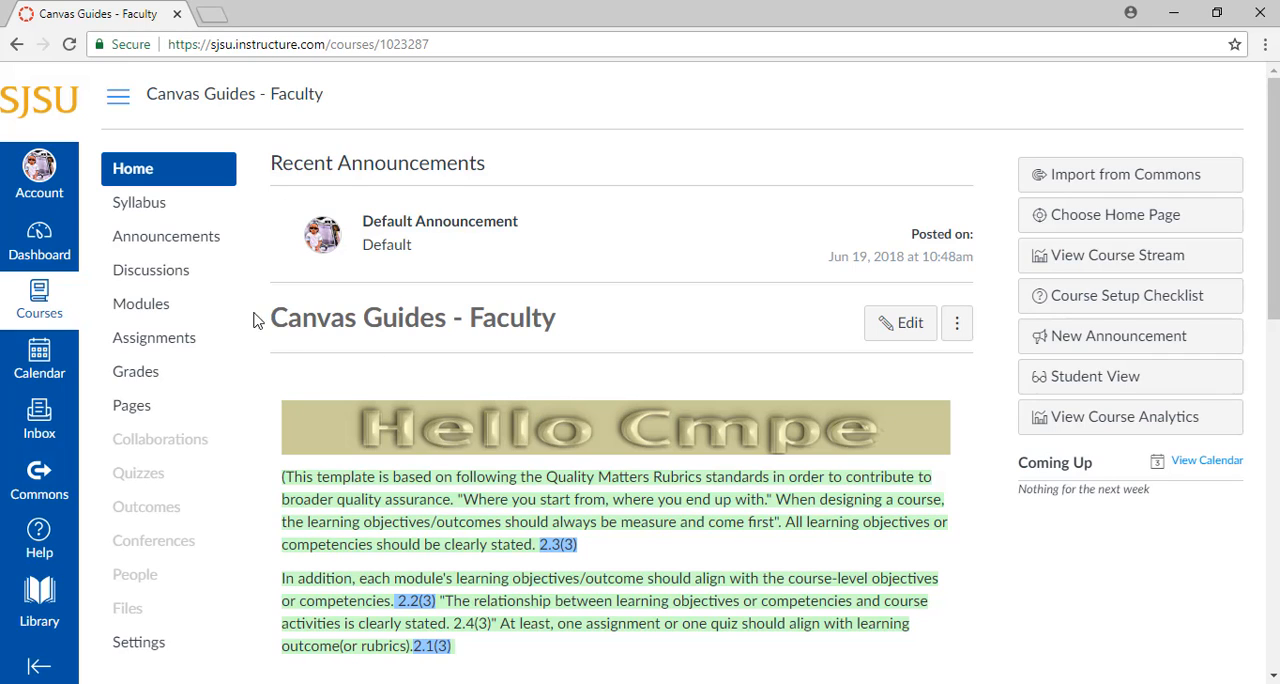
left_click(182, 252)
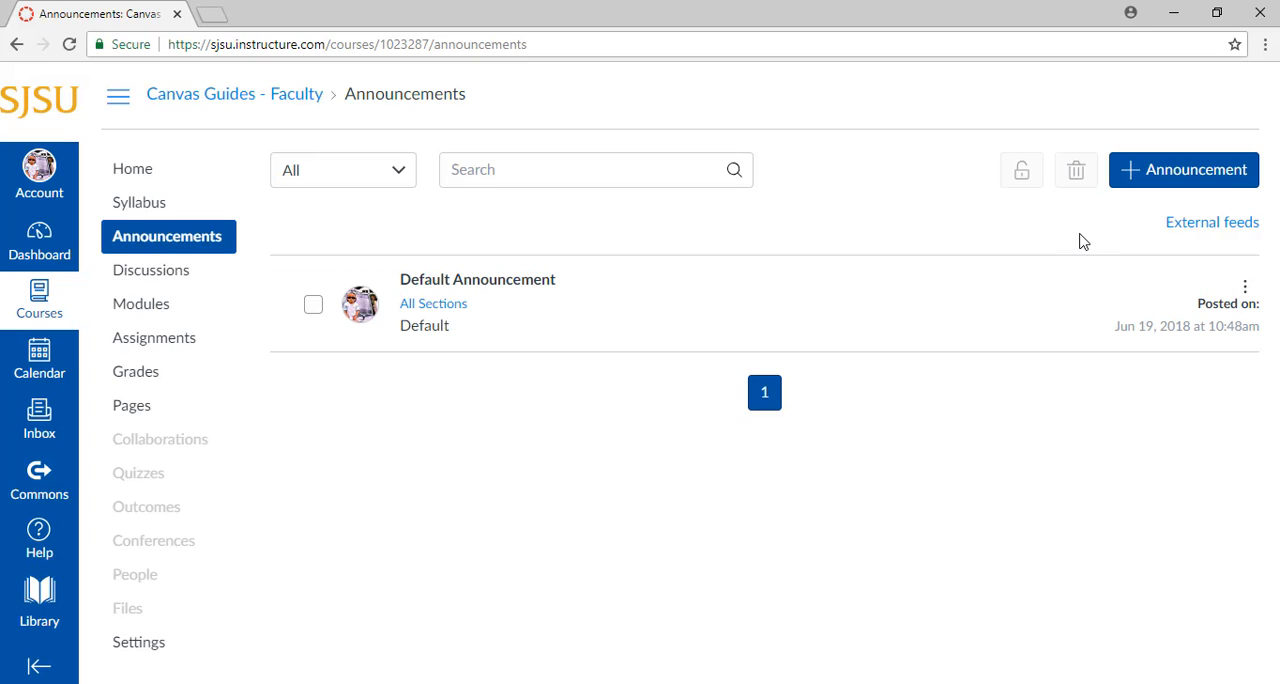
left_click(1155, 178)
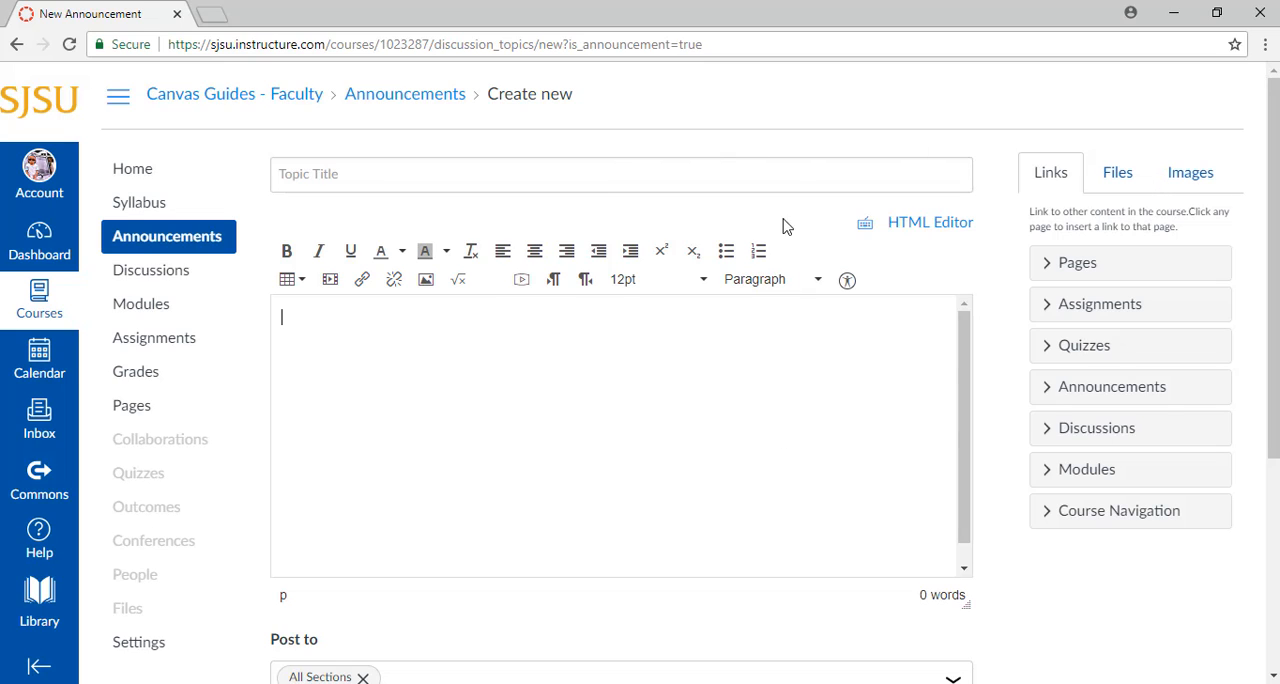
Title the announcement "Example Announcement" using the suggested earlier entry
left_click(795, 178)
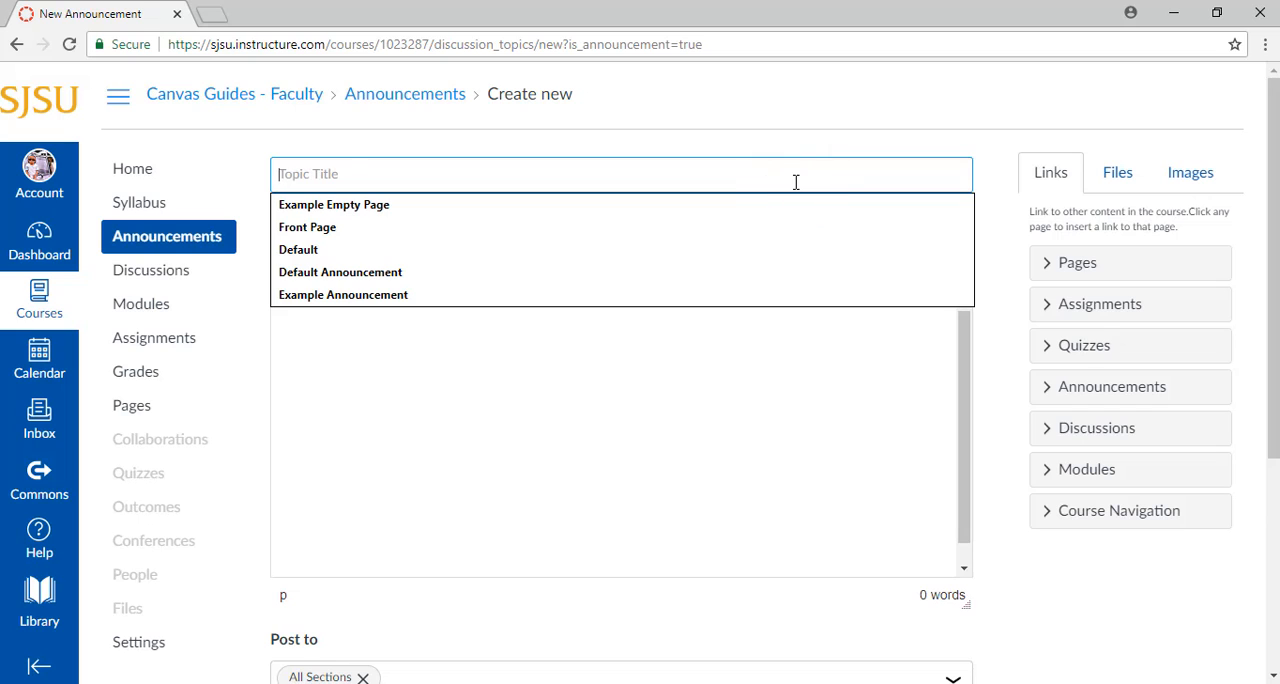
key("Down")
key("Down")
key("Down")
key("Down")
key("Down")
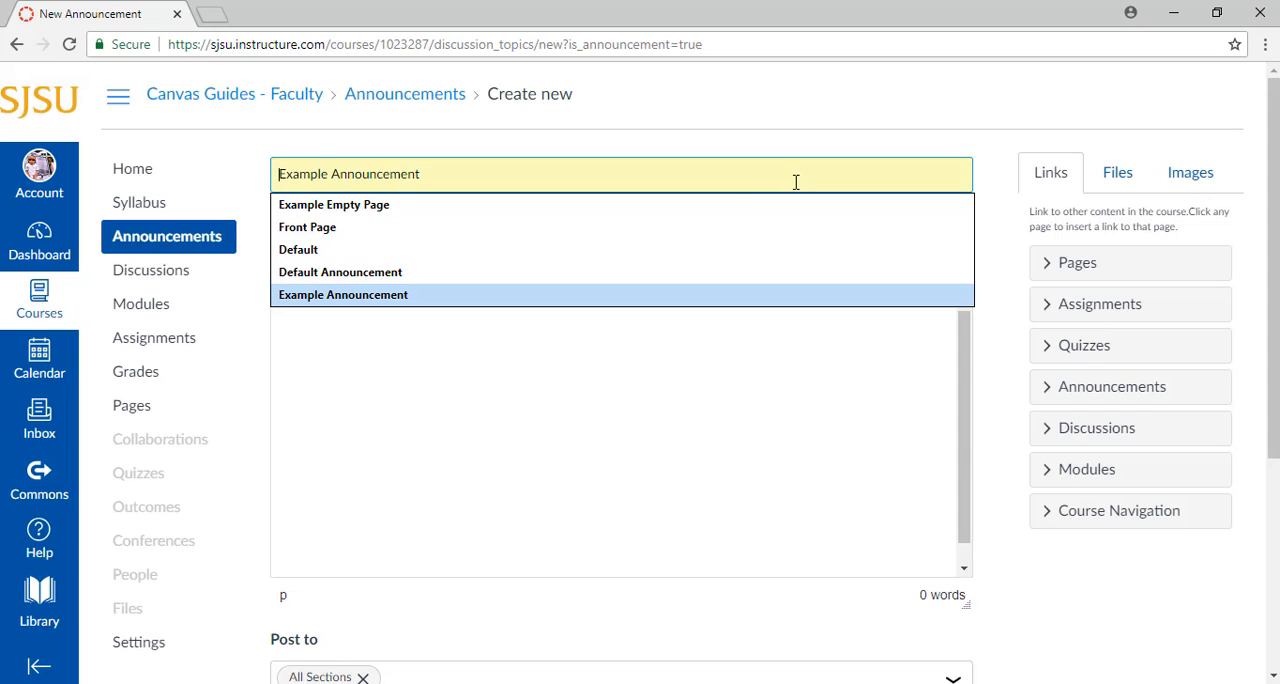
left_click(789, 292)
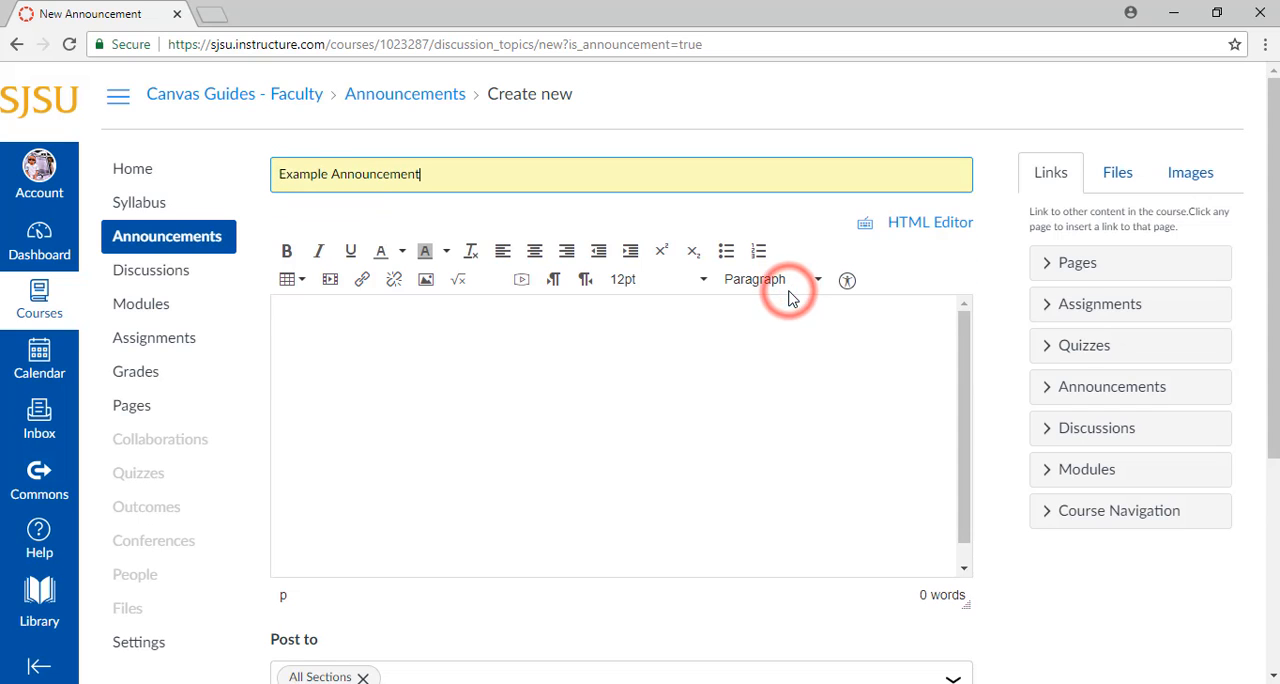
Enter "Example" as the body text of the announcement
left_click(782, 337)
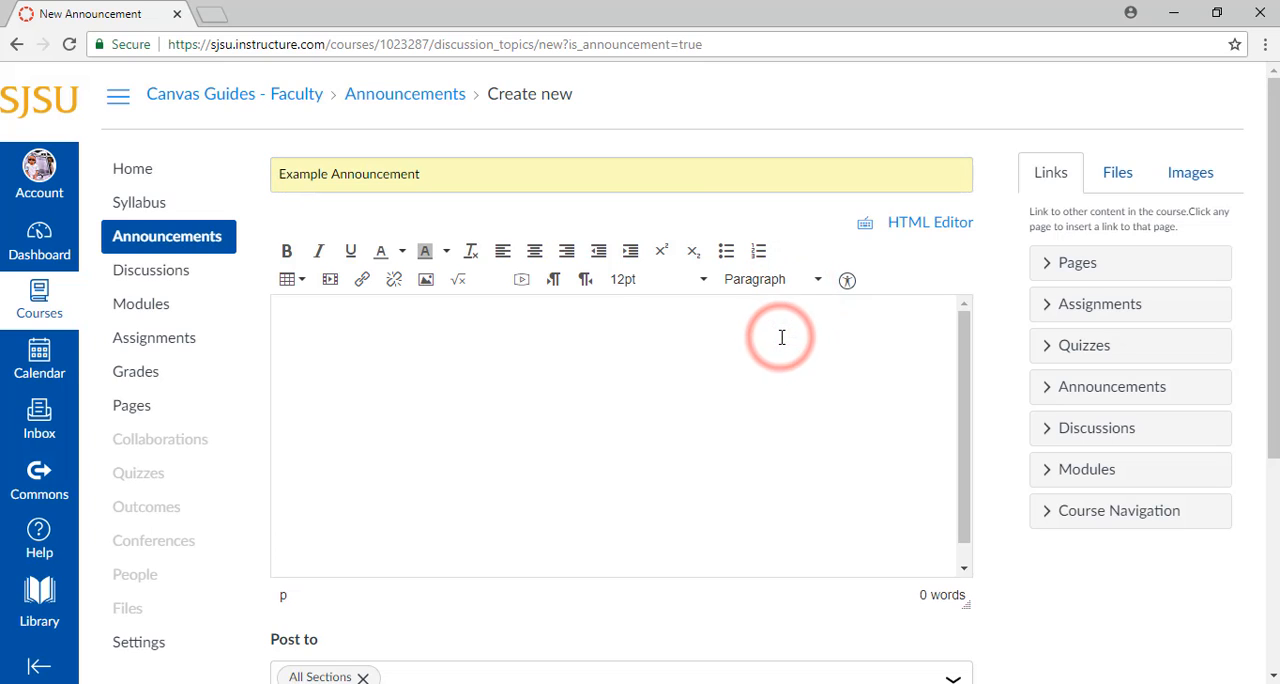
type("Exa")
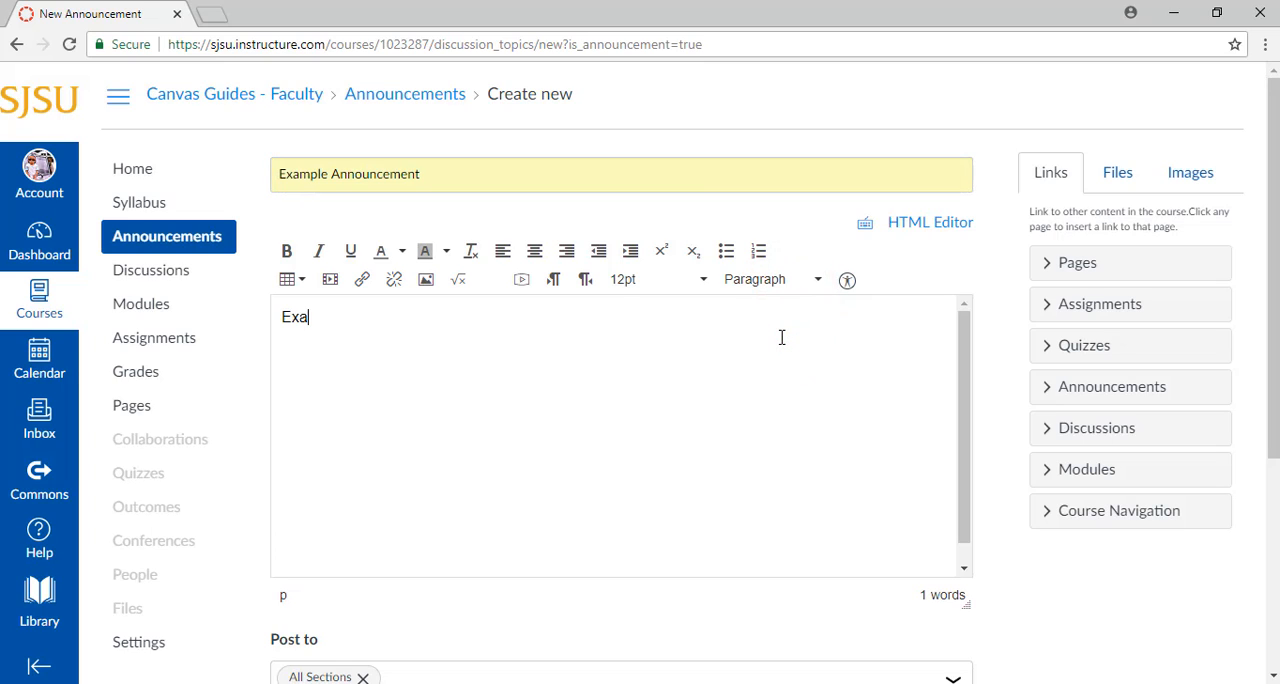
type("mple")
Inspect the announcement body in the HTML editor and return to the rich content editor
left_click(924, 226)
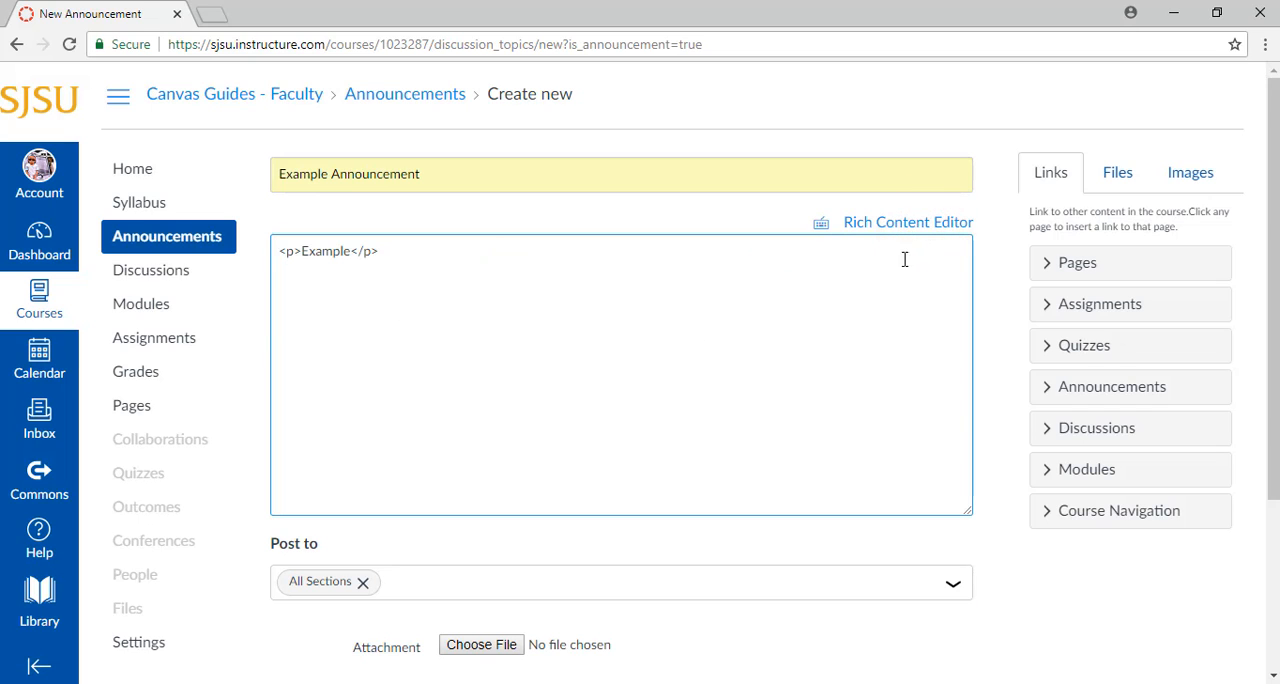
left_click(917, 228)
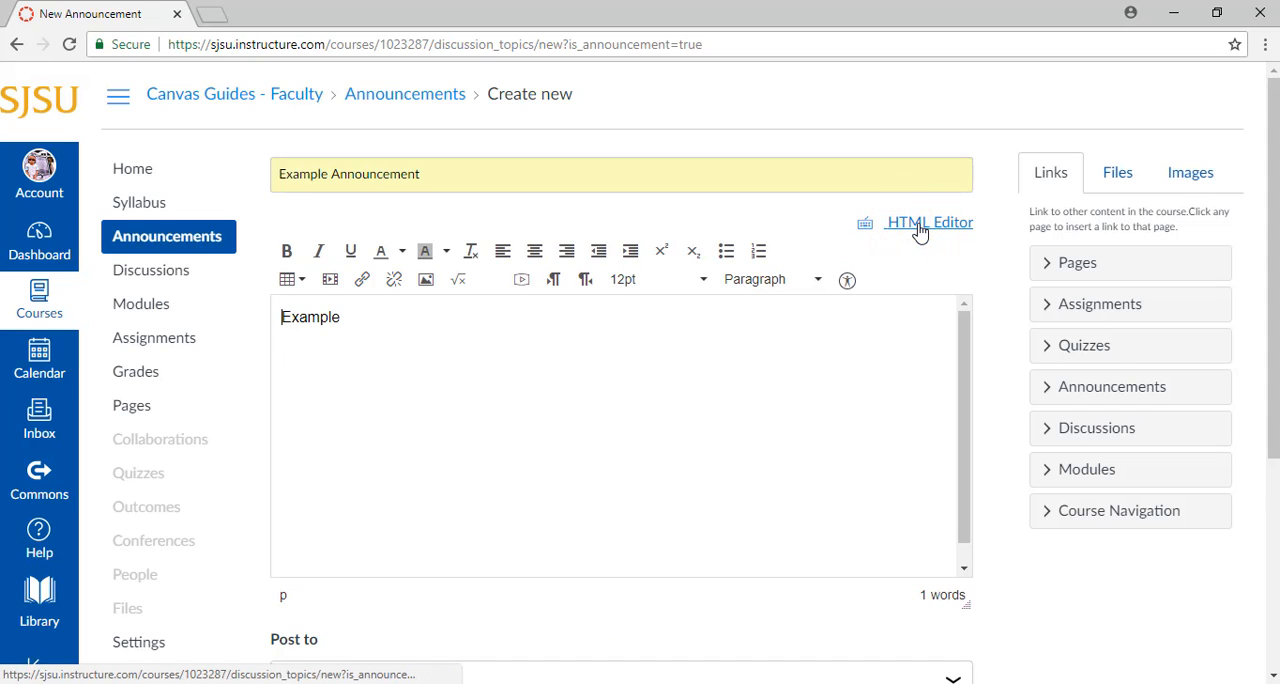
left_click(920, 228)
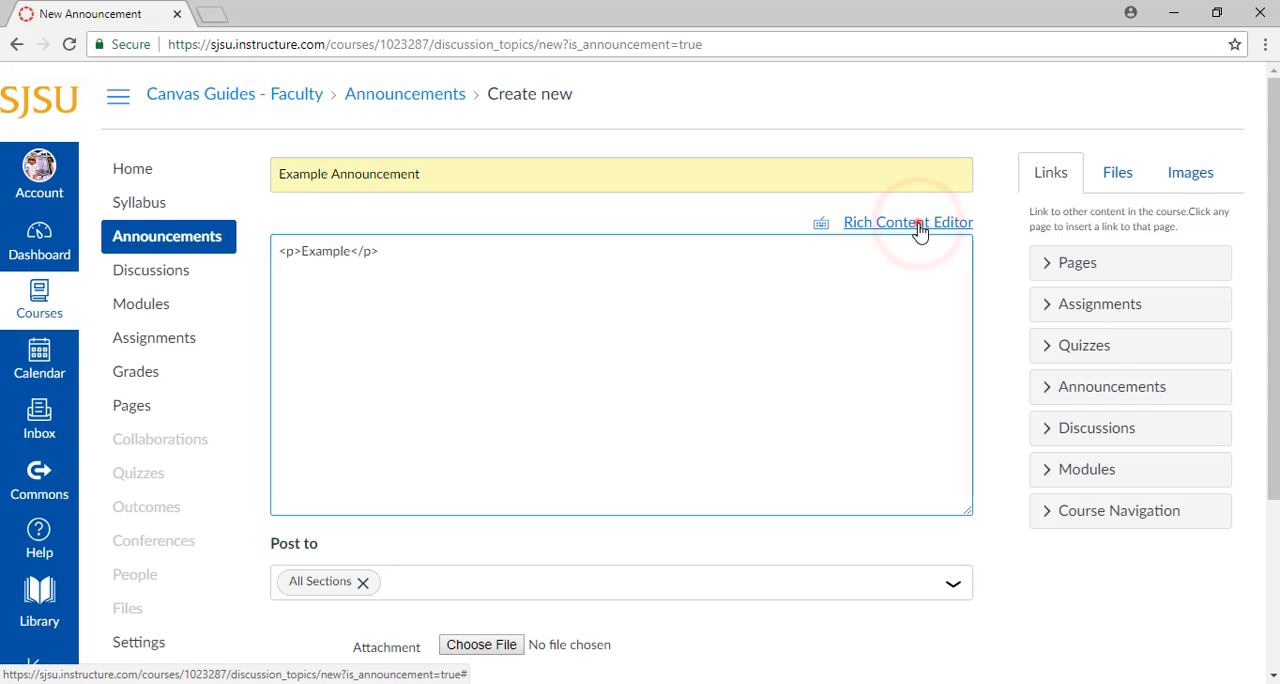
left_click(917, 224)
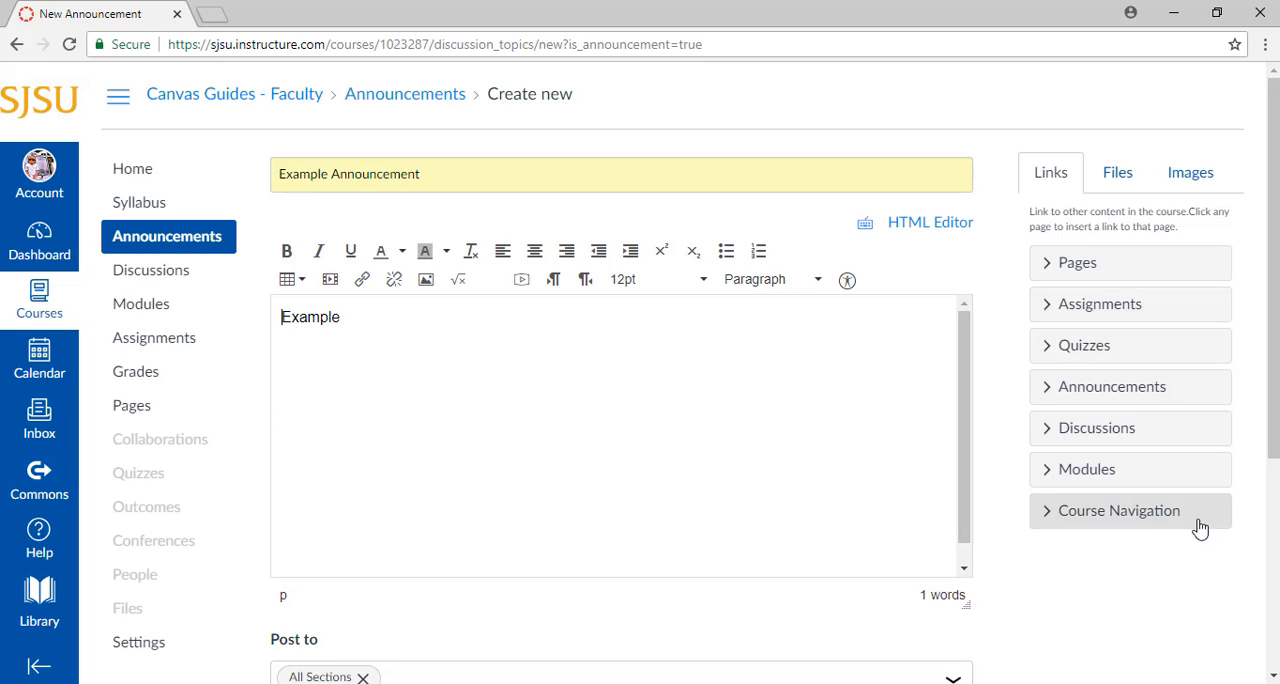
Look through the files and images available for insertion, and return to the course links
left_click(1110, 168)
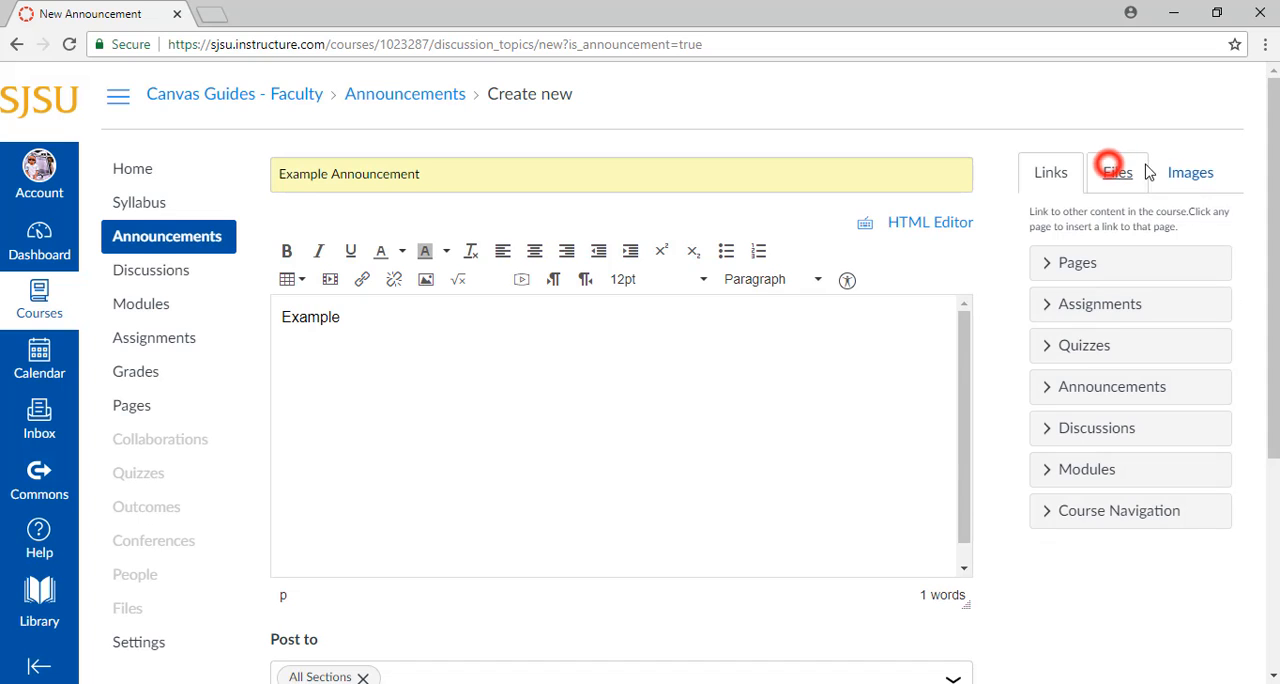
left_click(1209, 175)
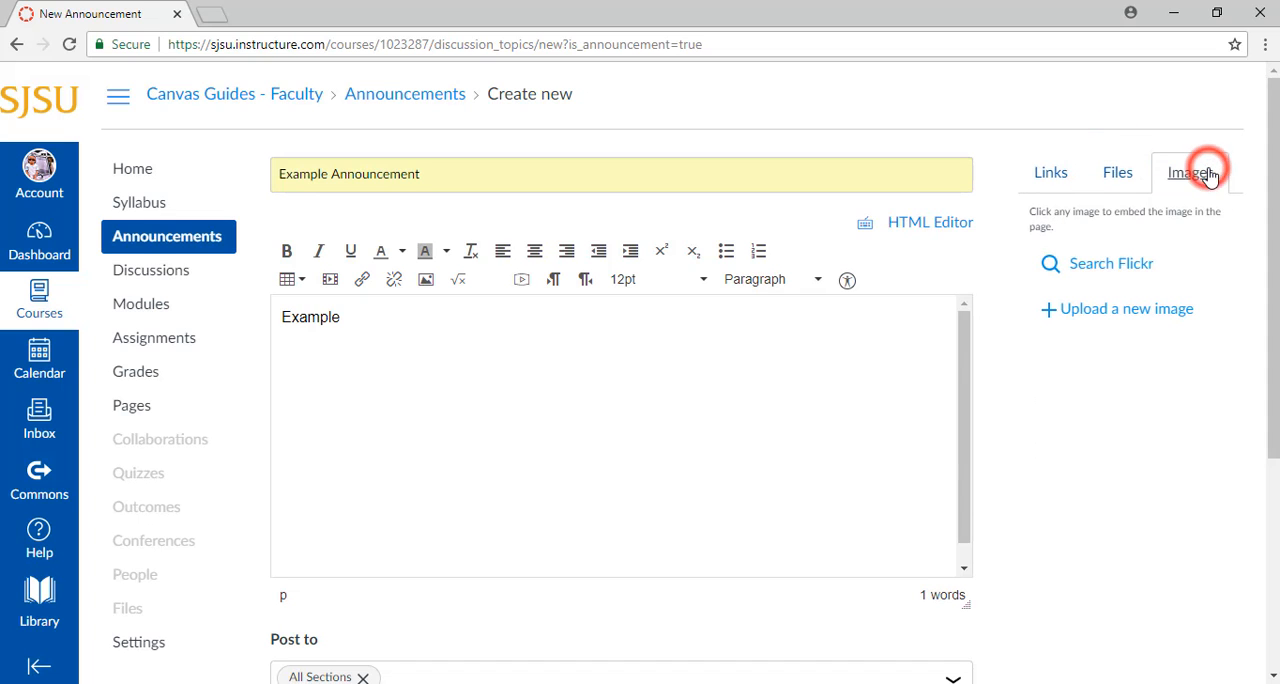
left_click(1070, 177)
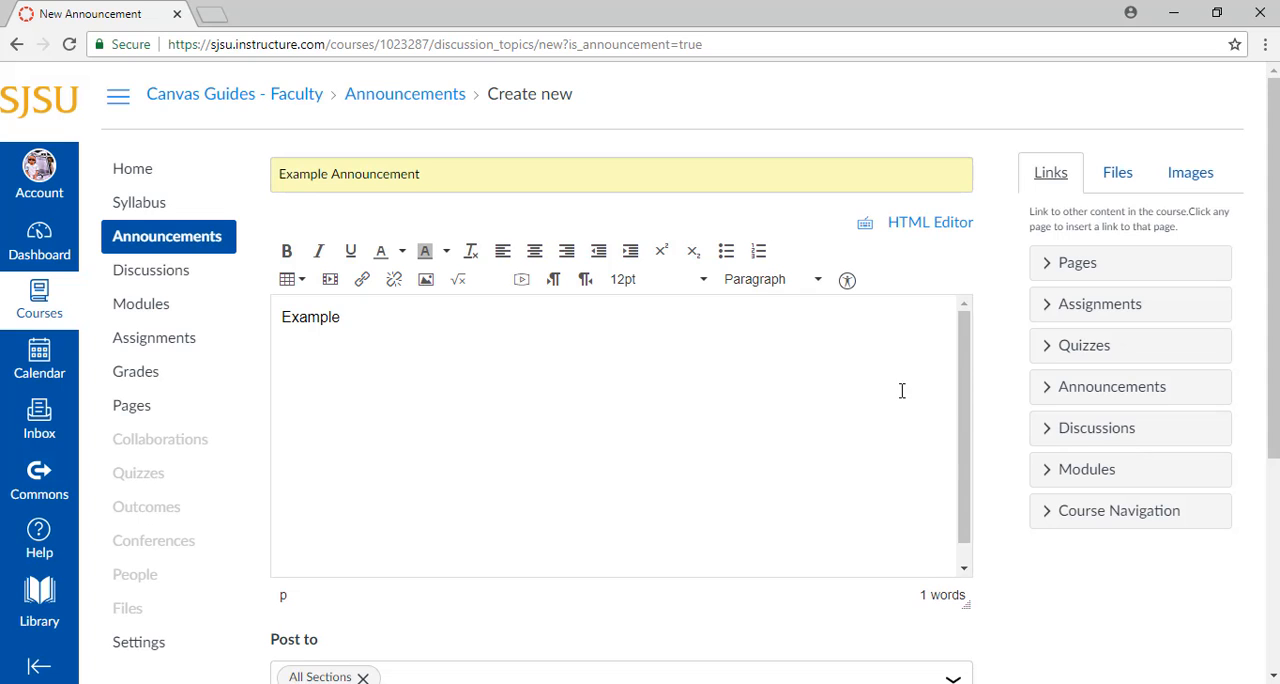
Check the sections the announcement can be posted to and the attachment file chooser, without attaching a file
scroll(1007, 365, "down", 3)
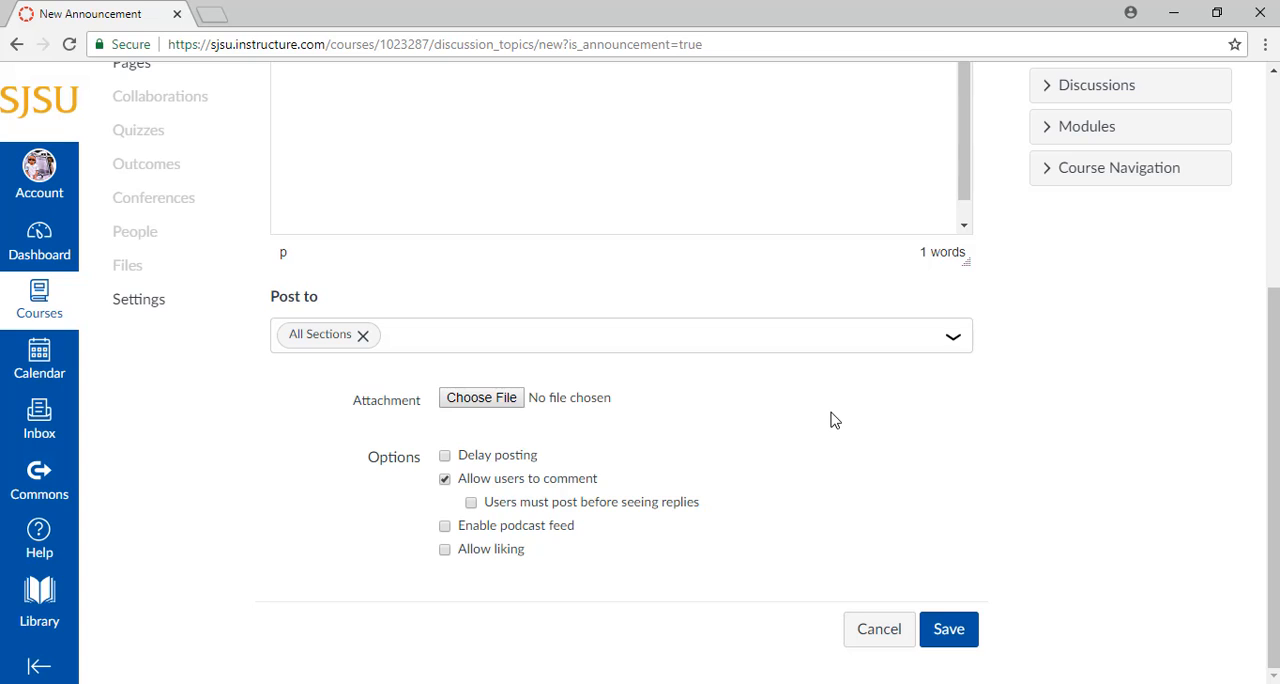
left_click(773, 341)
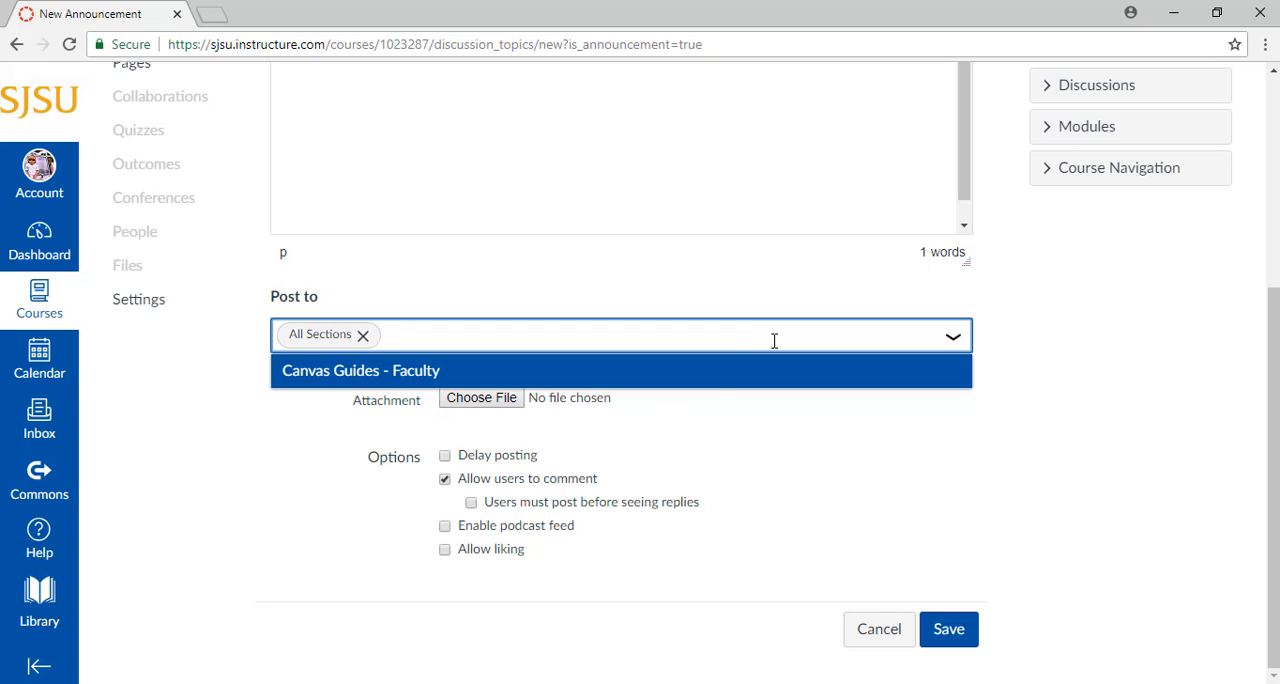
left_click(493, 400)
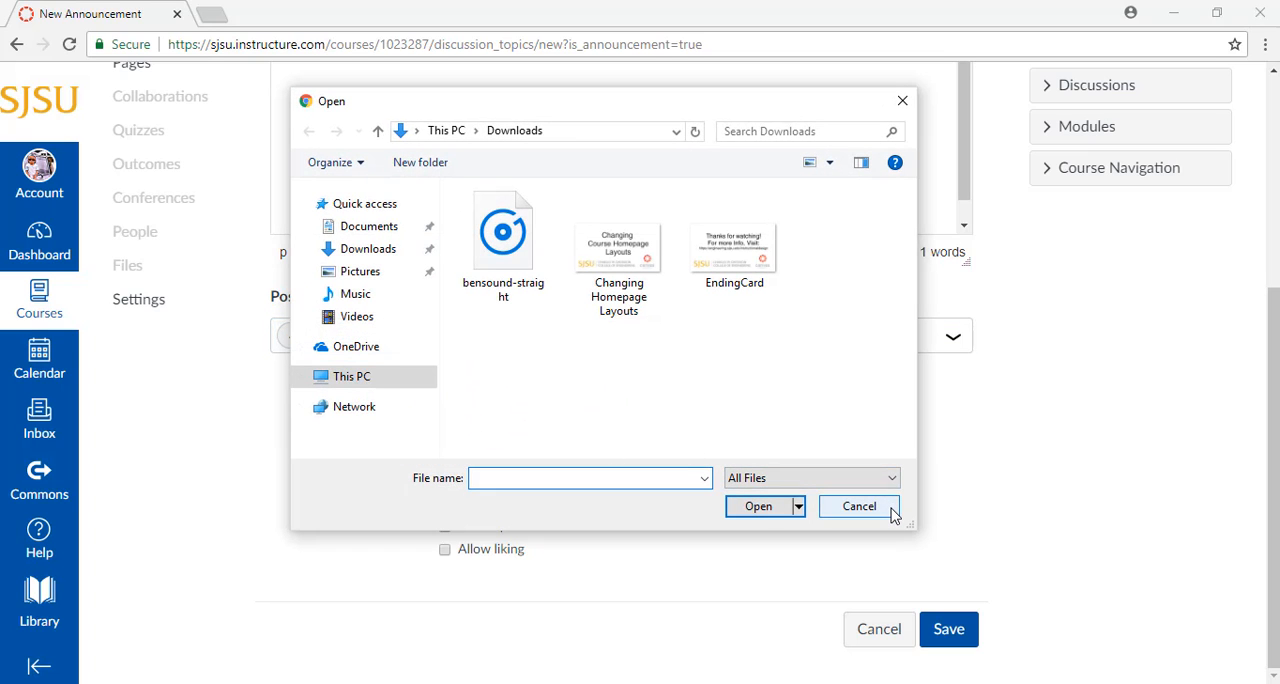
left_click(859, 507)
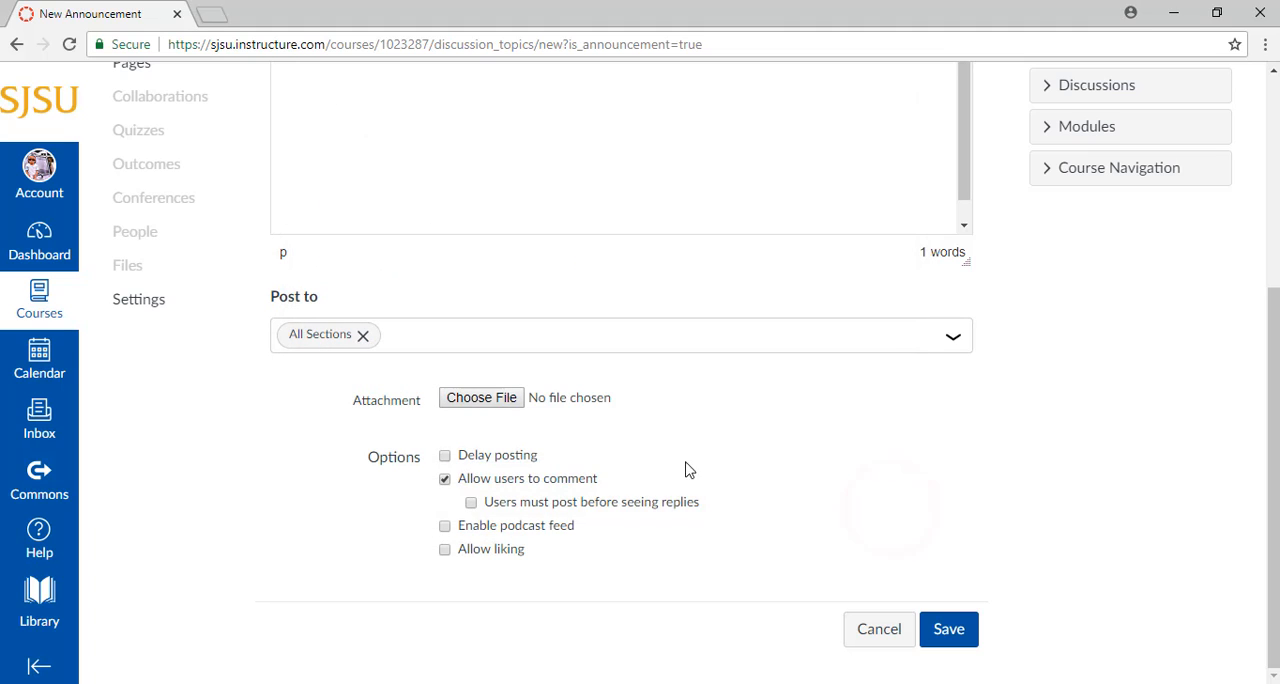
Try the delay posting option with its post date field, and turn the option off again
left_click(445, 457)
left_click(605, 489)
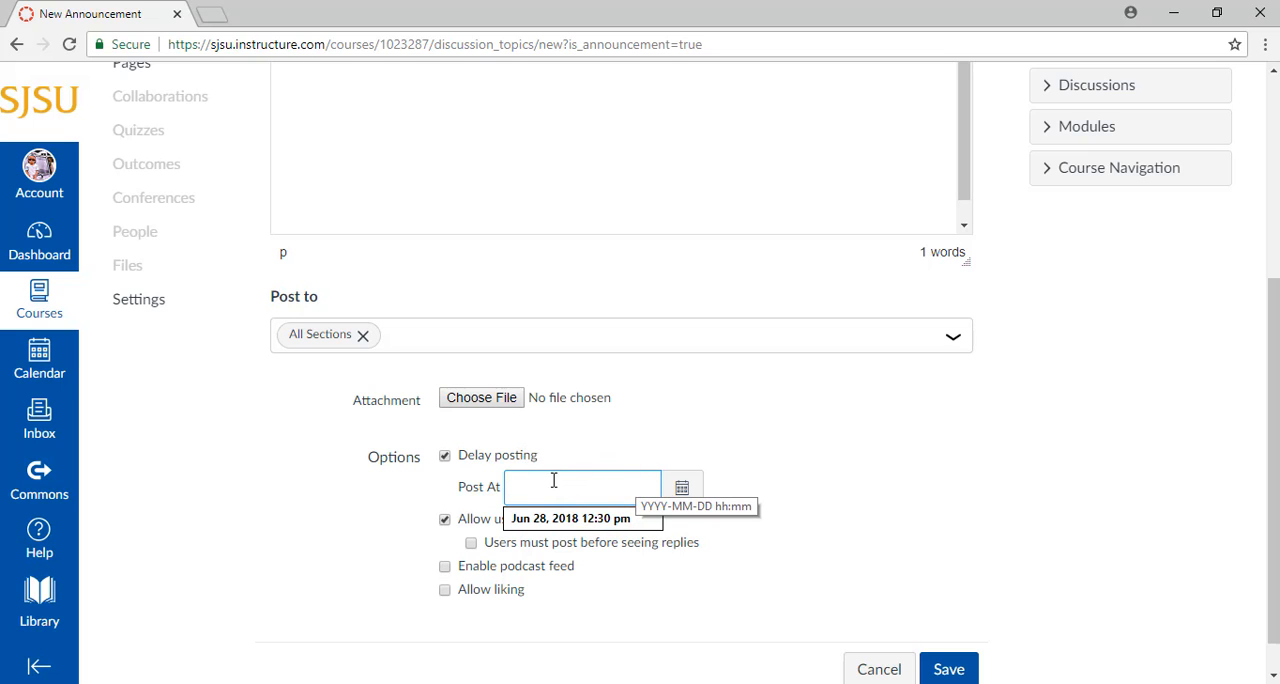
left_click(444, 458)
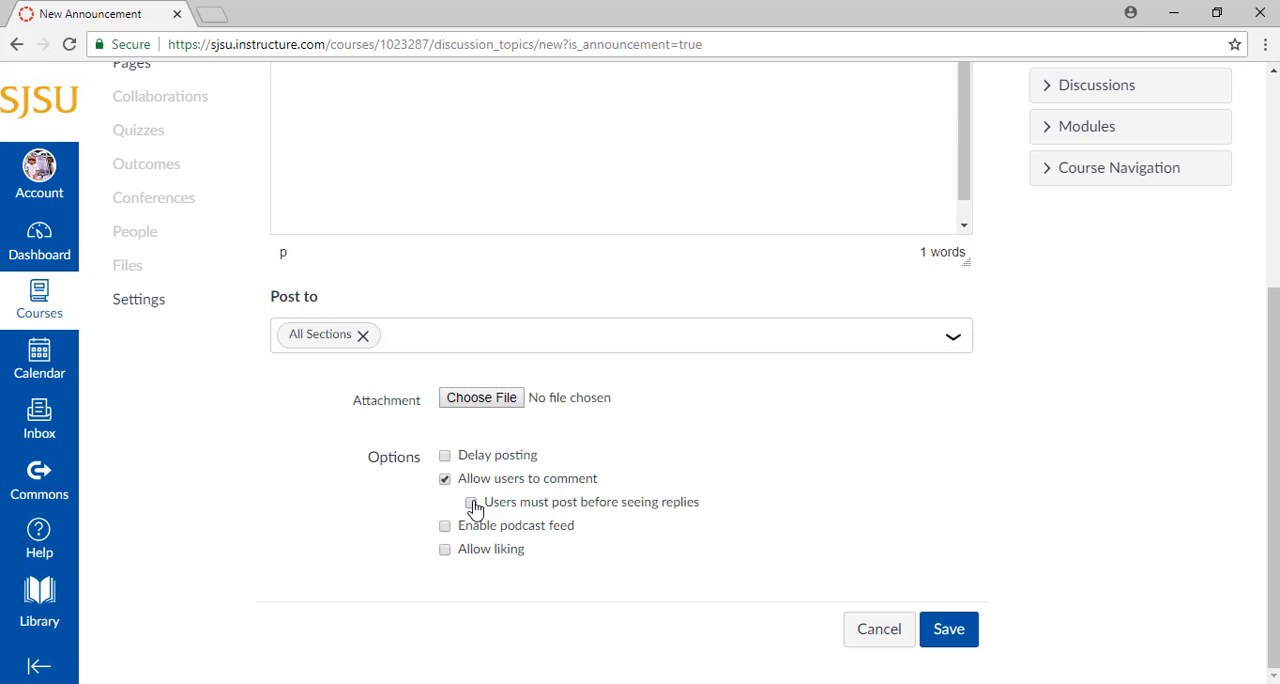
Require users to post before seeing replies, and enable the podcast feed with student replies included
left_click(472, 503)
left_click(445, 527)
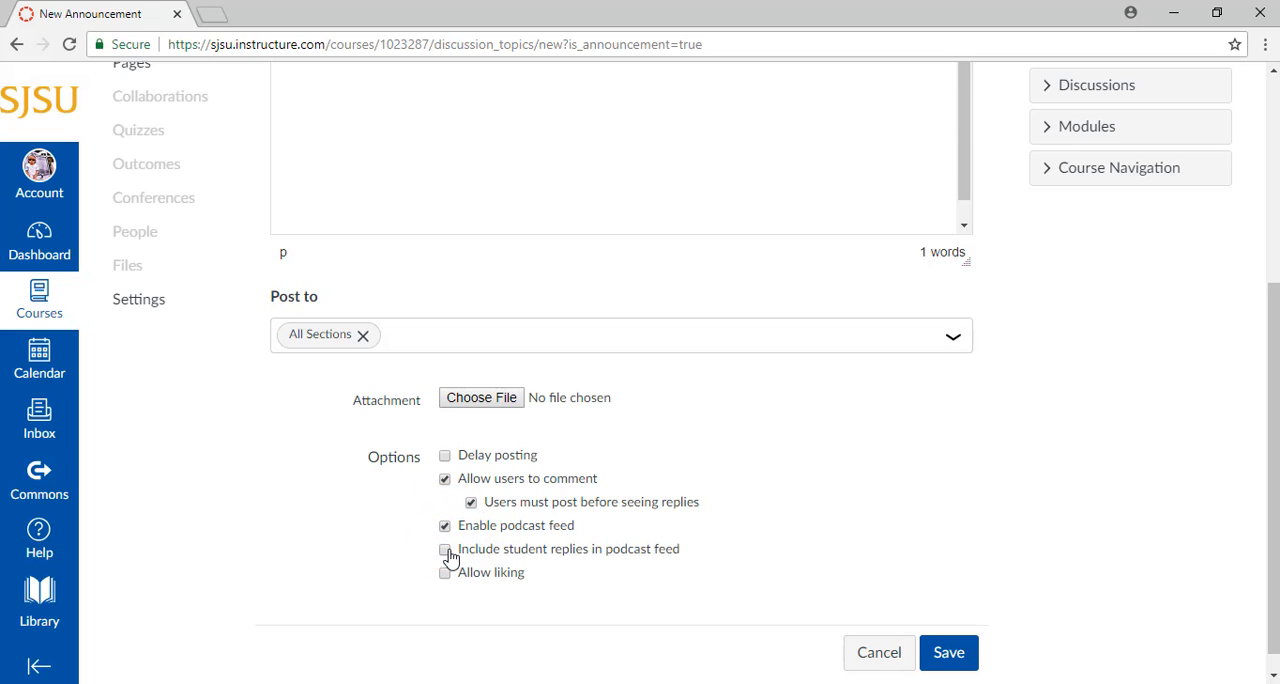
left_click(446, 551)
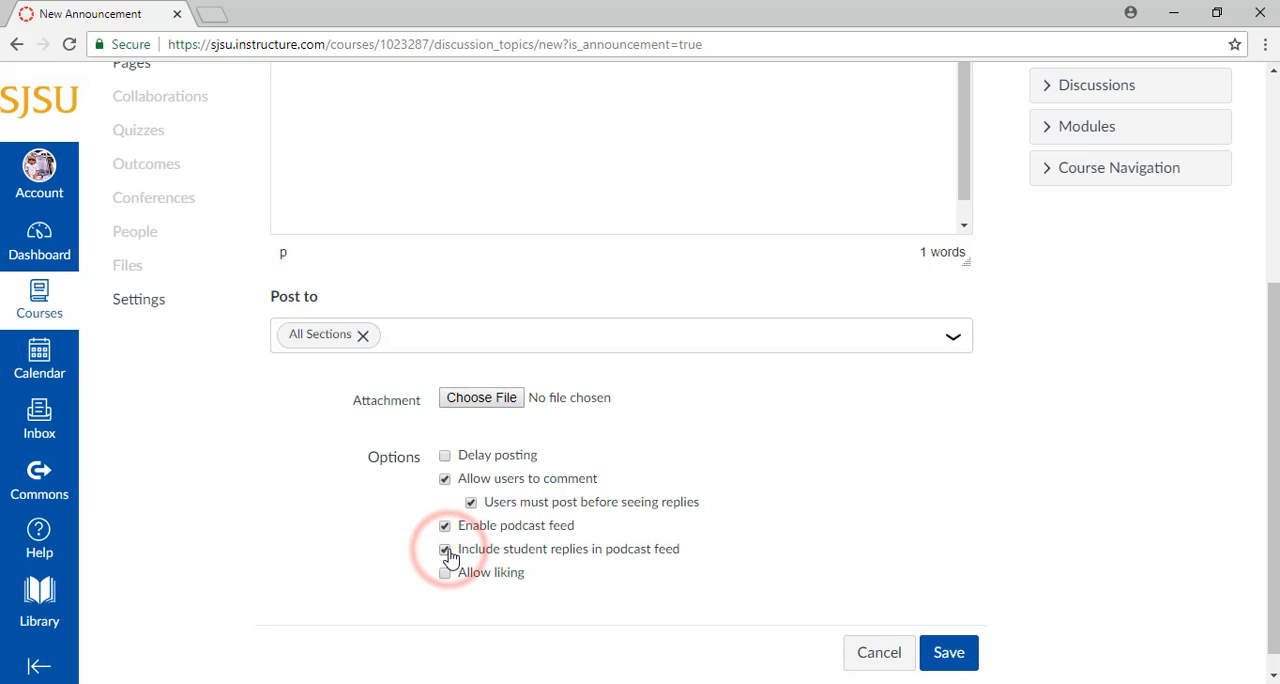
Allow liking for graders only with sorting by likes, and save the announcement
left_click(446, 572)
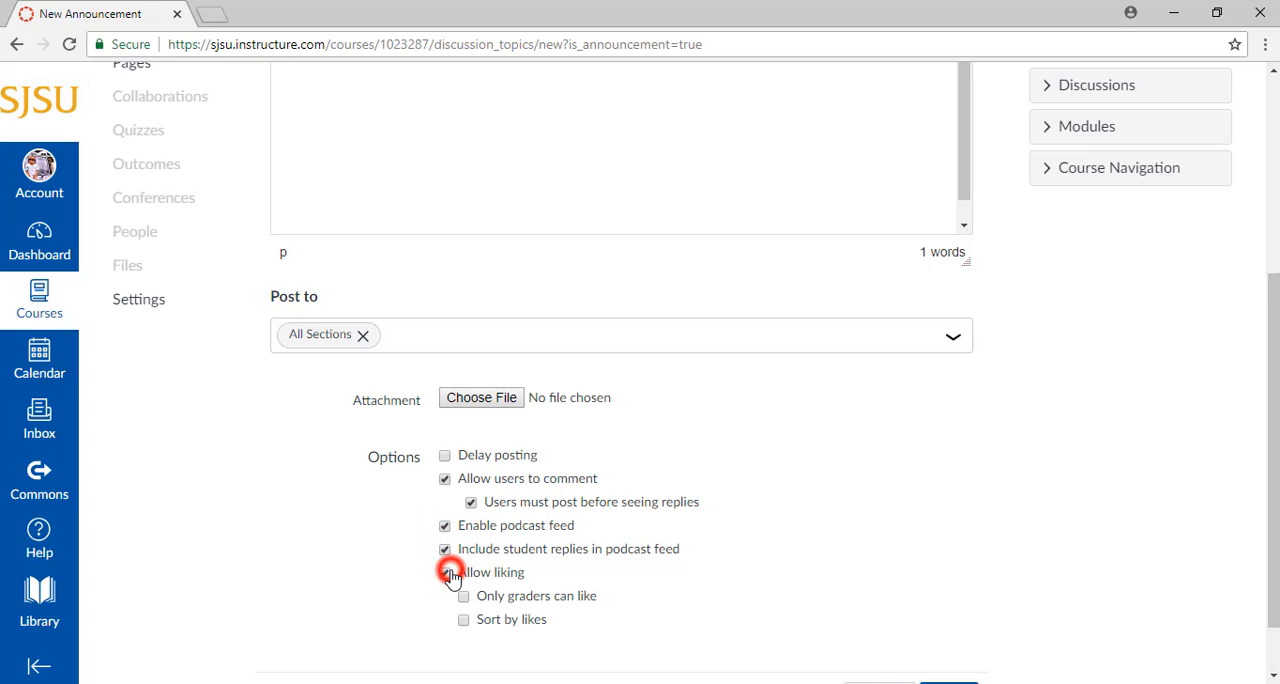
scroll(400, 546, "down", 1)
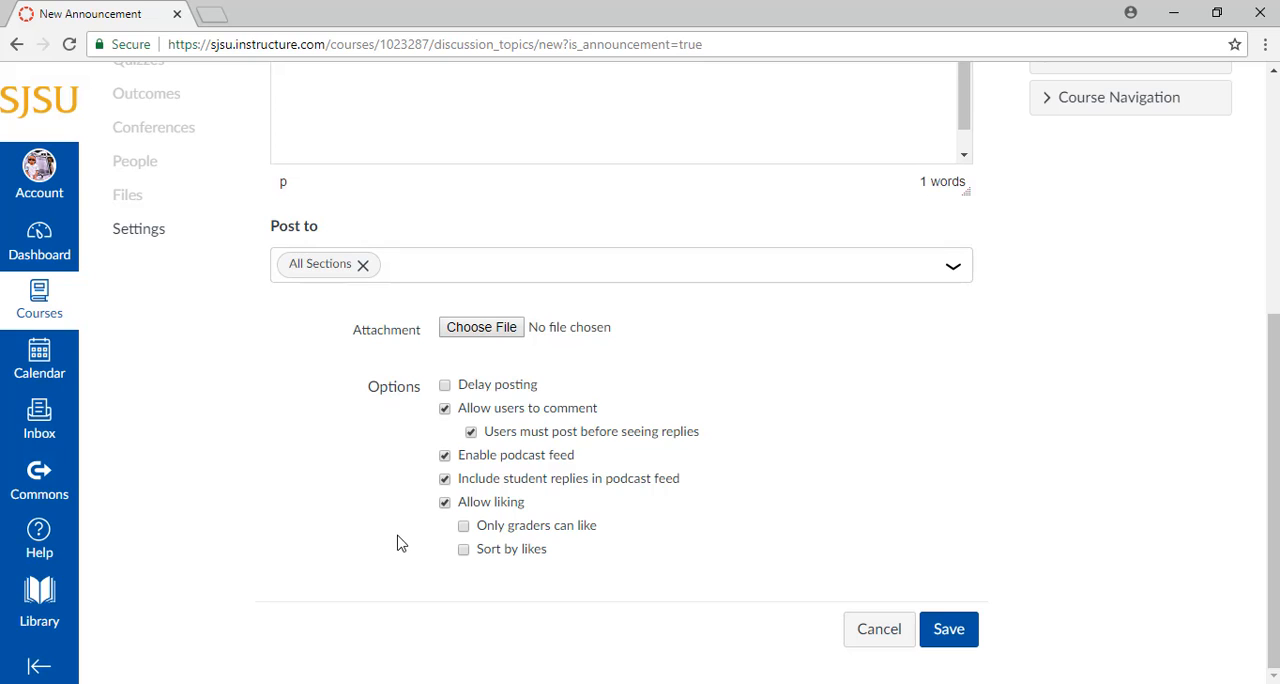
left_click(465, 530)
left_click(463, 555)
left_click(951, 646)
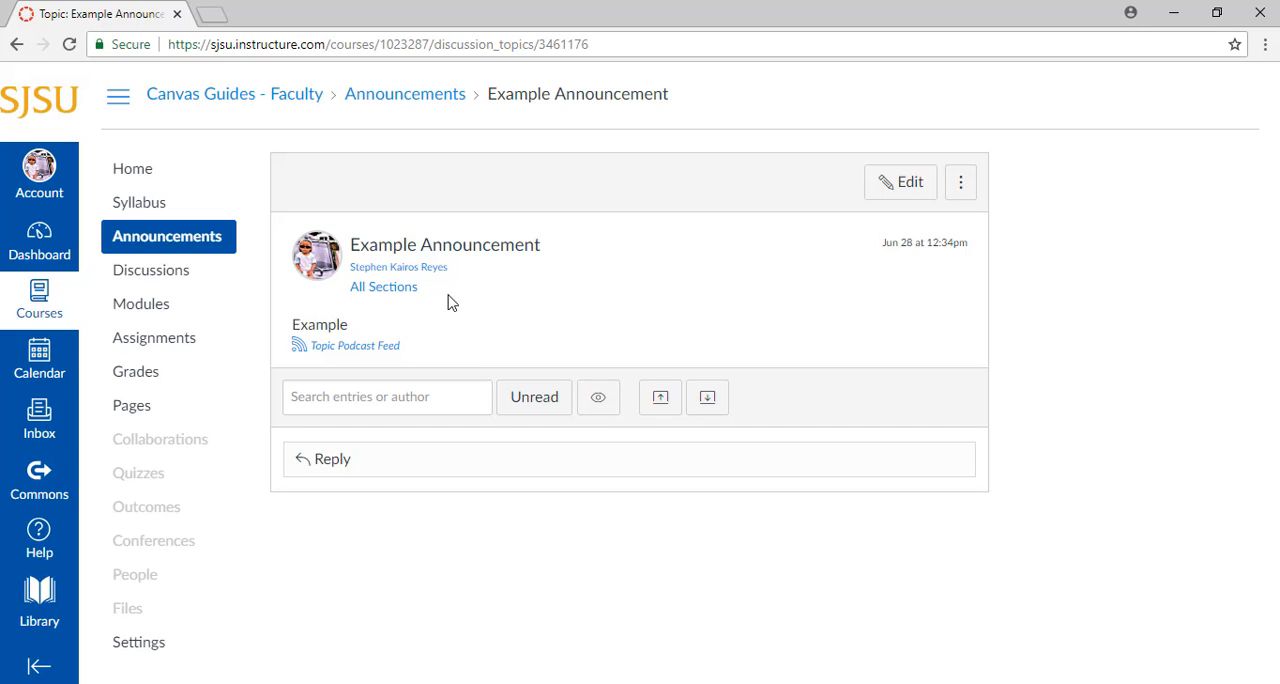
View the course's announcement list and return to the course home page
left_click(200, 242)
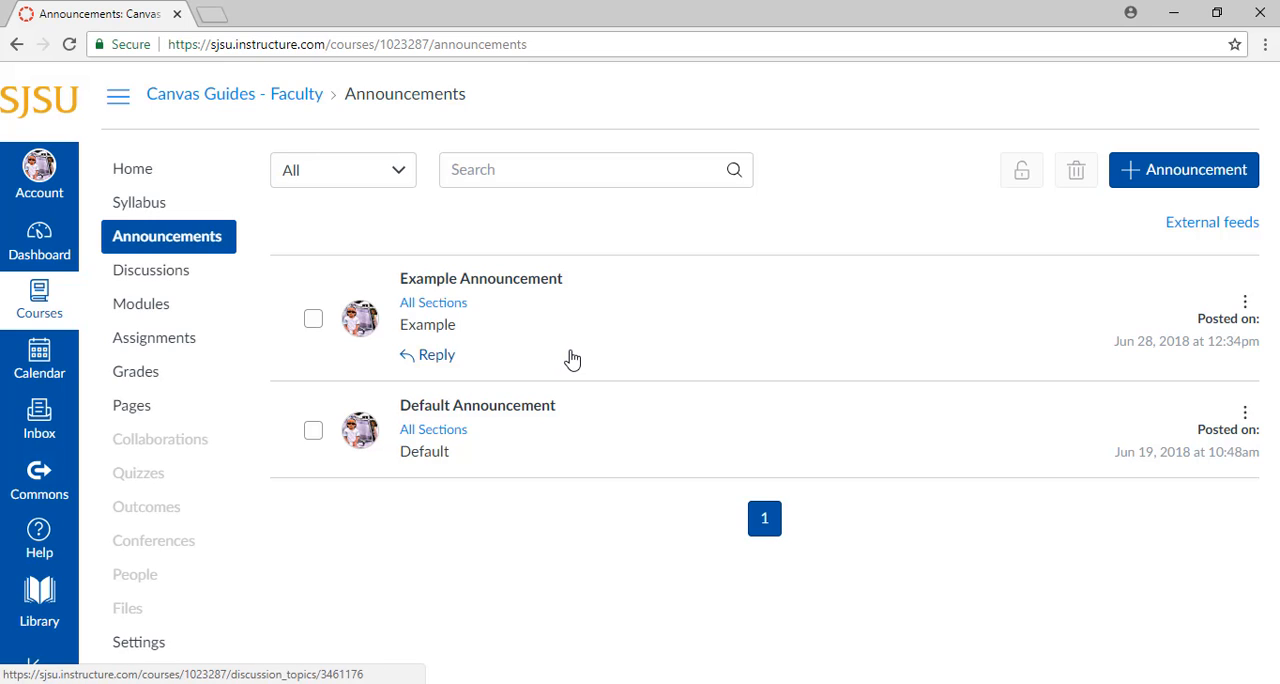
left_click(186, 168)
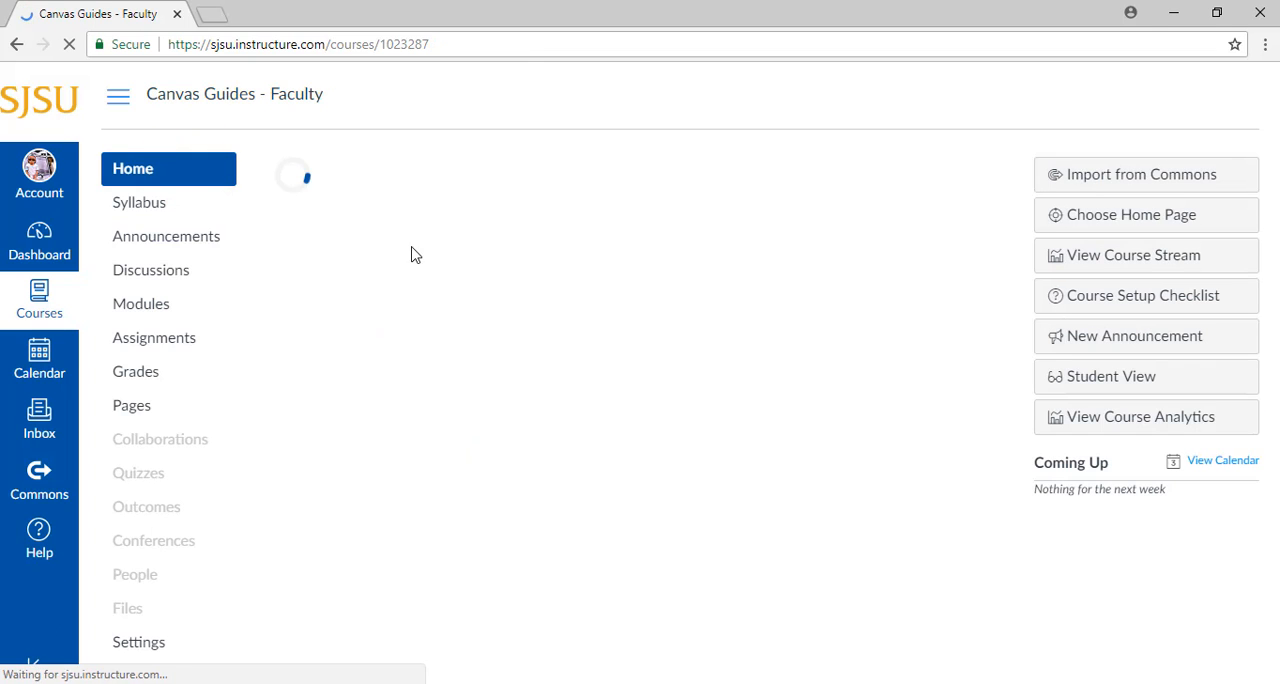